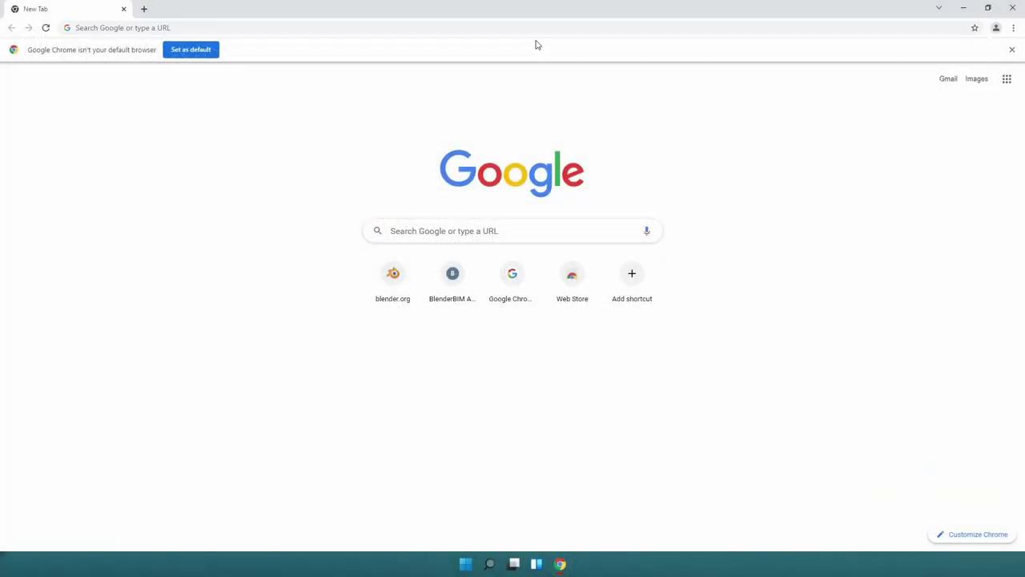
# Step: Download the Blender 2.93.5 Windows Portable (.zip) from blender.org's other-versions list
pyautogui.click(538, 28)
pyautogui.write('blen')
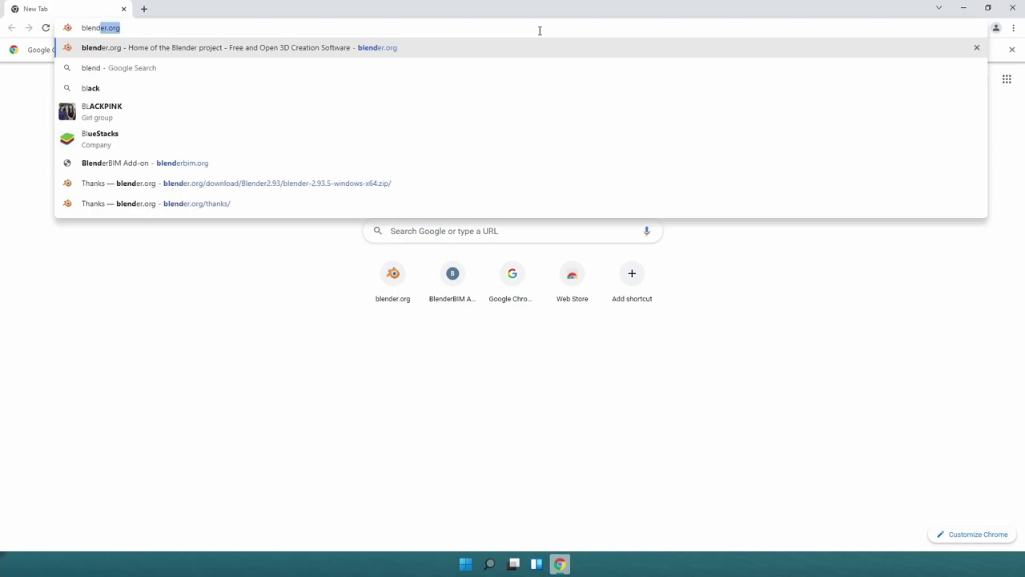
pyautogui.write('der.o')
pyautogui.press('Return')
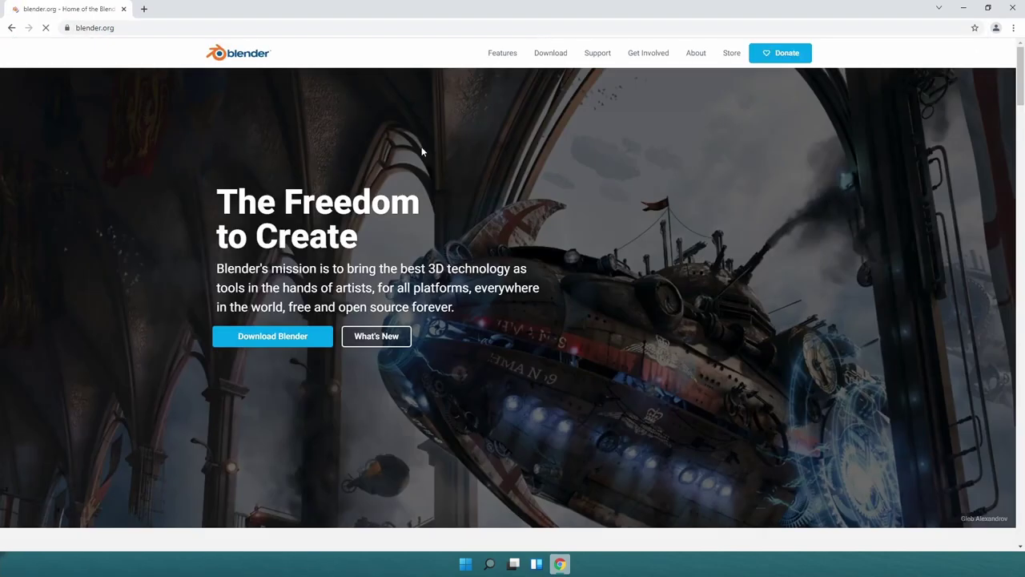
pyautogui.click(284, 342)
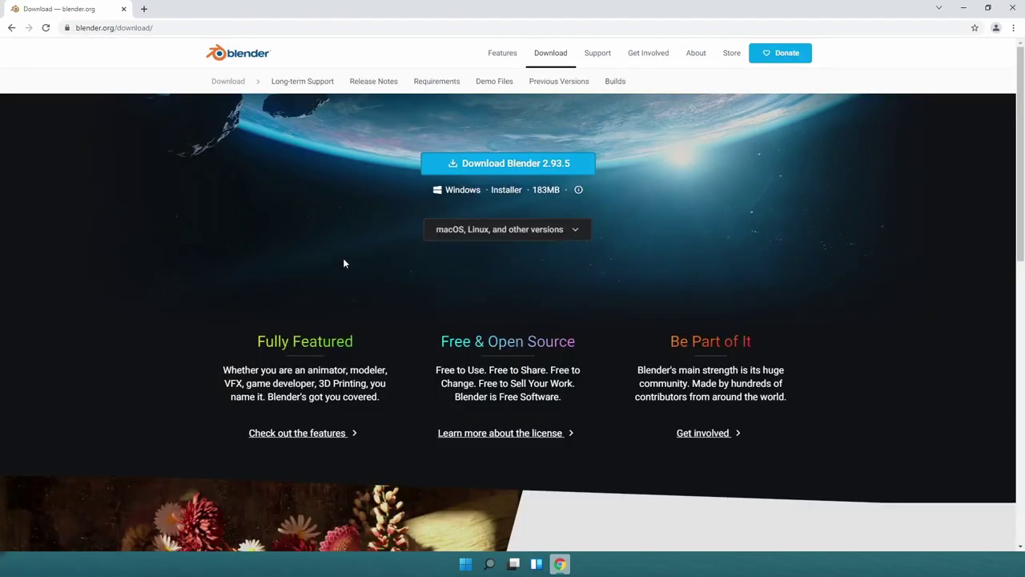
pyautogui.scroll(-3, 356, 242)
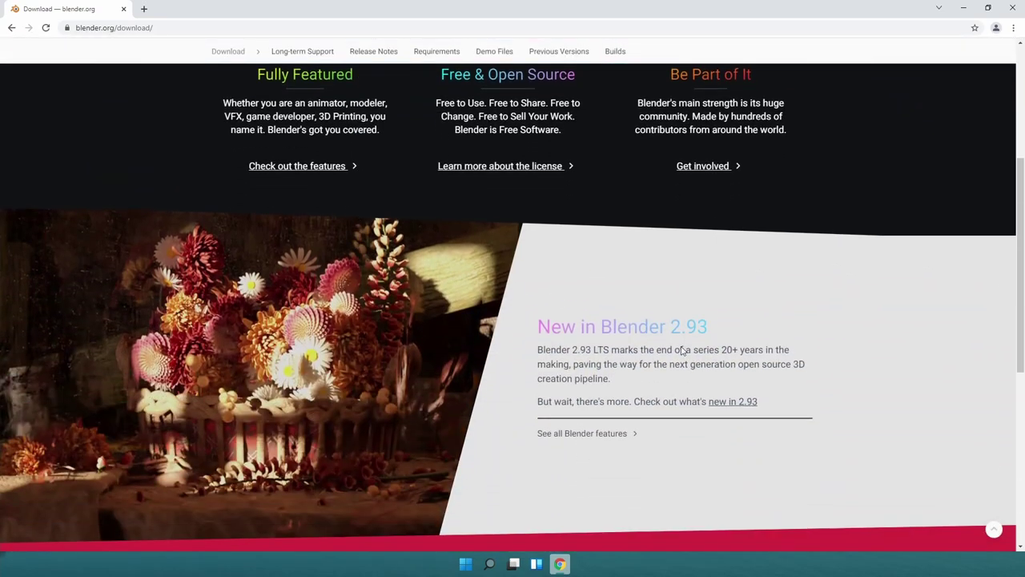
pyautogui.scroll(3, 596, 440)
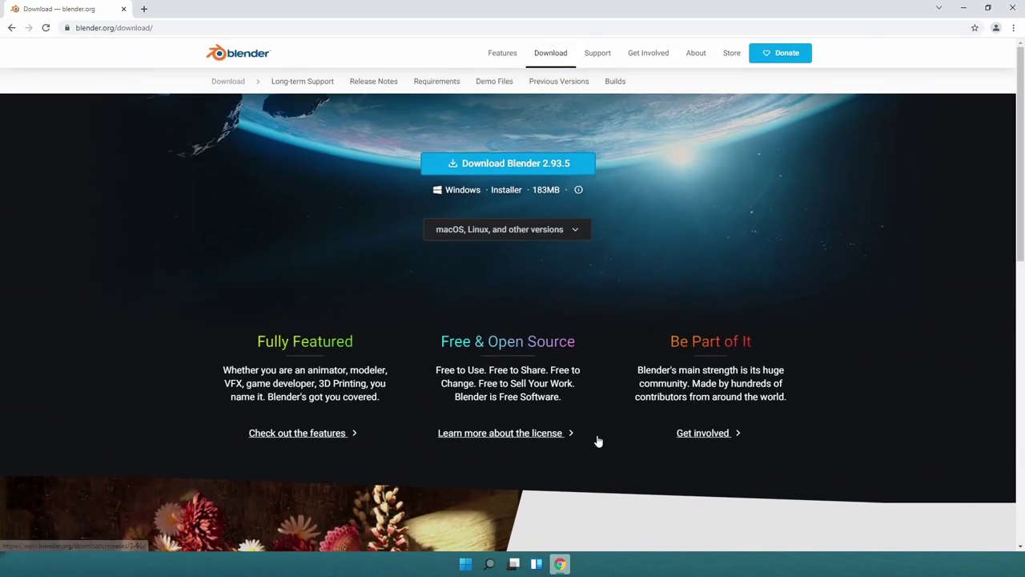
pyautogui.click(574, 230)
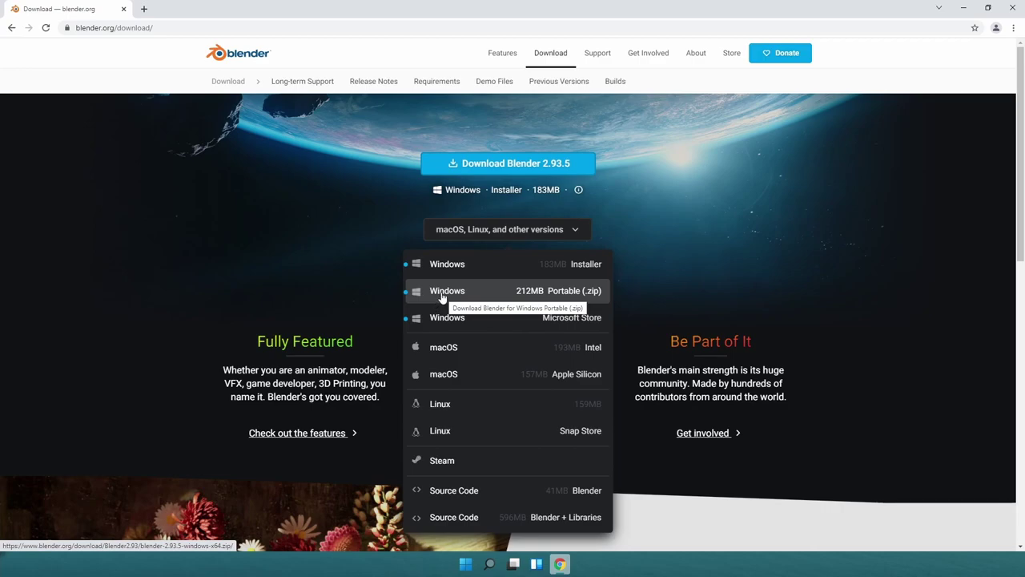
pyautogui.click(442, 296)
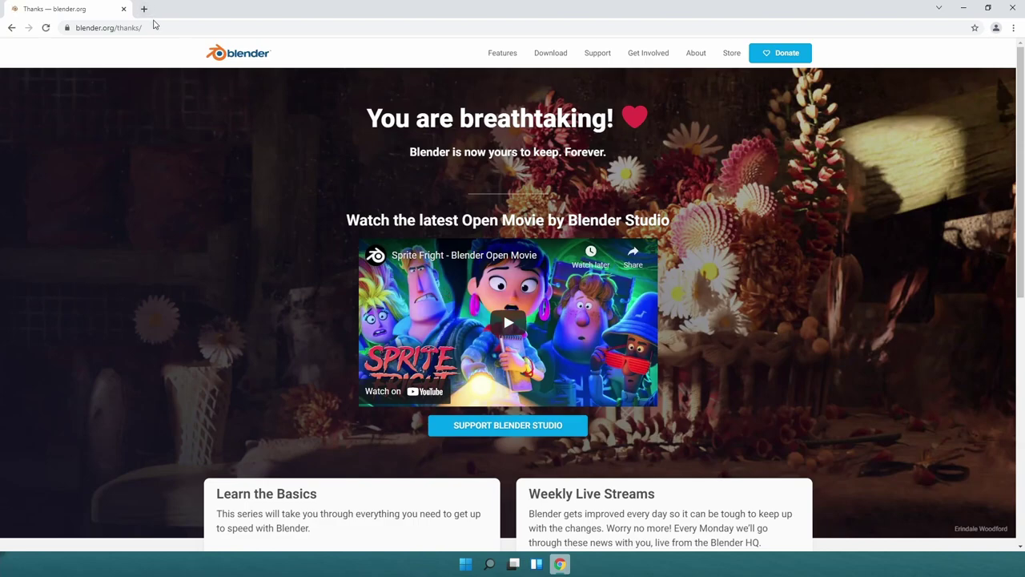
# Step: Open a new tab and cancel the Blender zip download
pyautogui.click(144, 9)
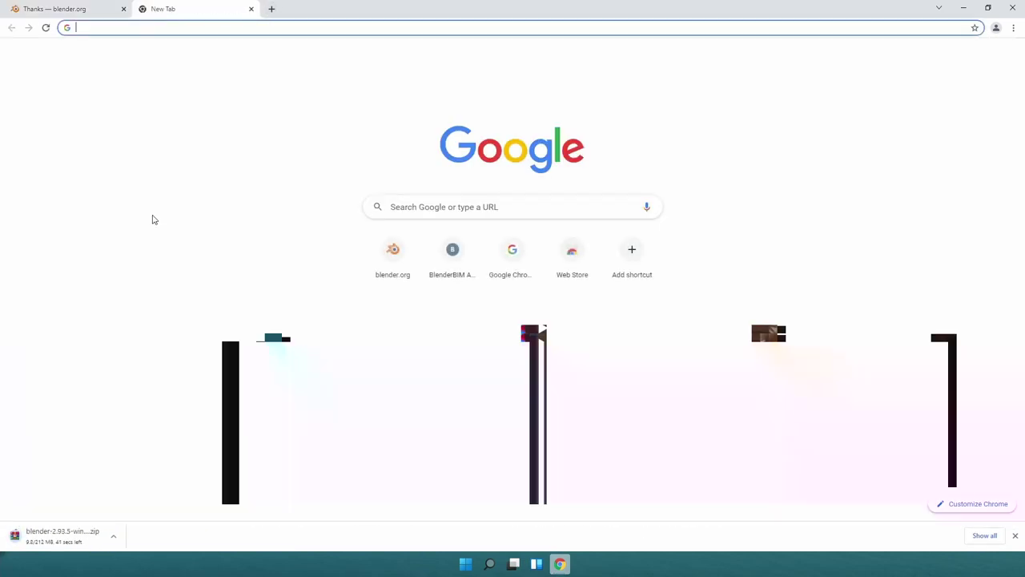
pyautogui.click(114, 535)
pyautogui.click(134, 519)
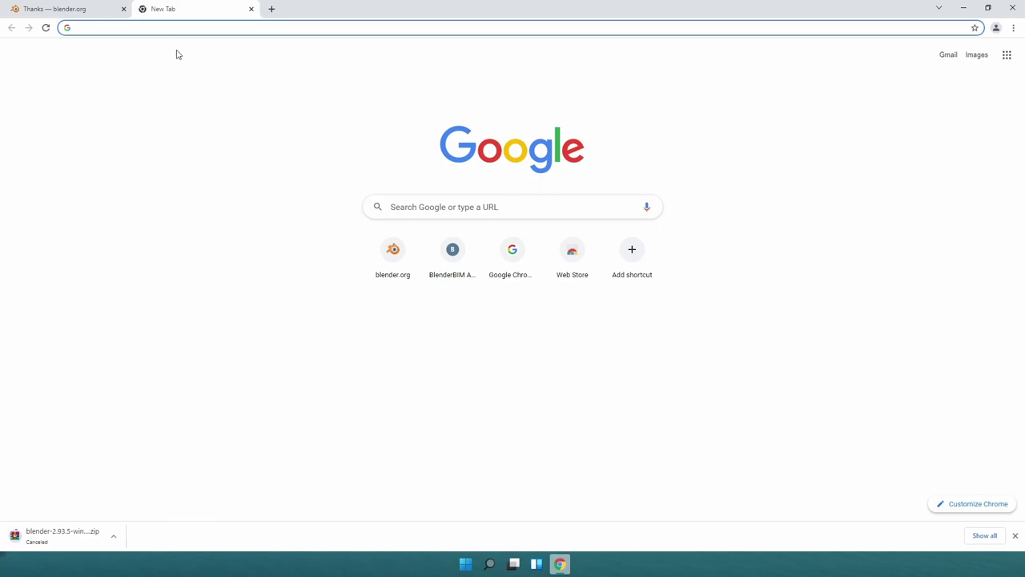
# Step: Go to blenderbim.org and check the offered add-on version v0.0.211031
pyautogui.click(187, 25)
pyautogui.write('blend')
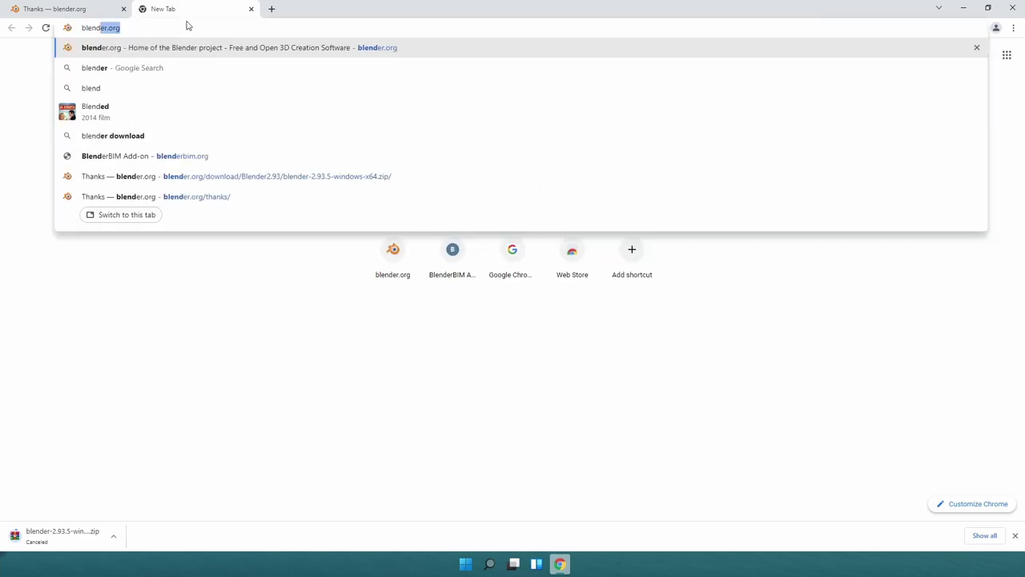
pyautogui.write('erbim')
pyautogui.press('Return')
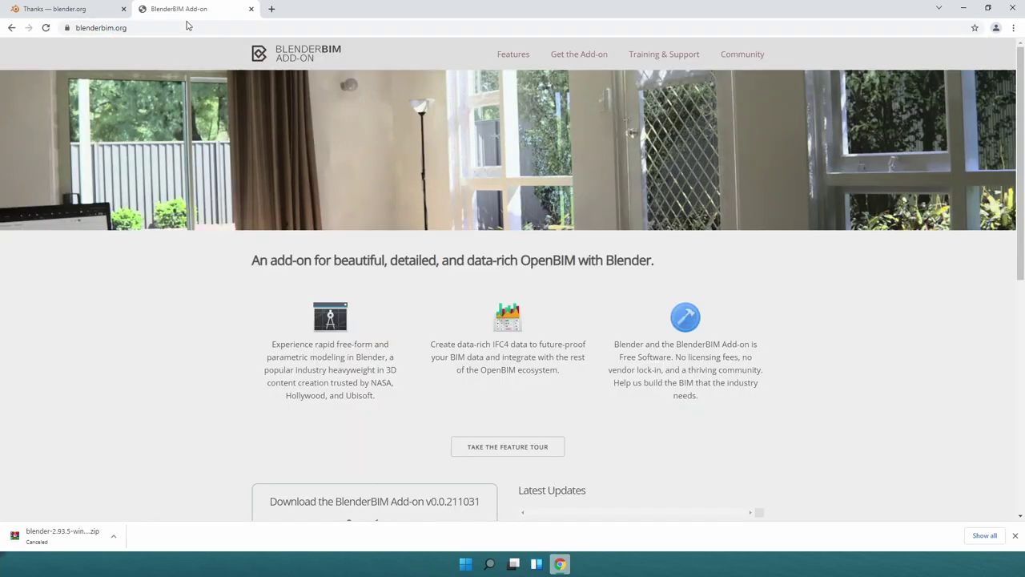
pyautogui.scroll(-3, 356, 272)
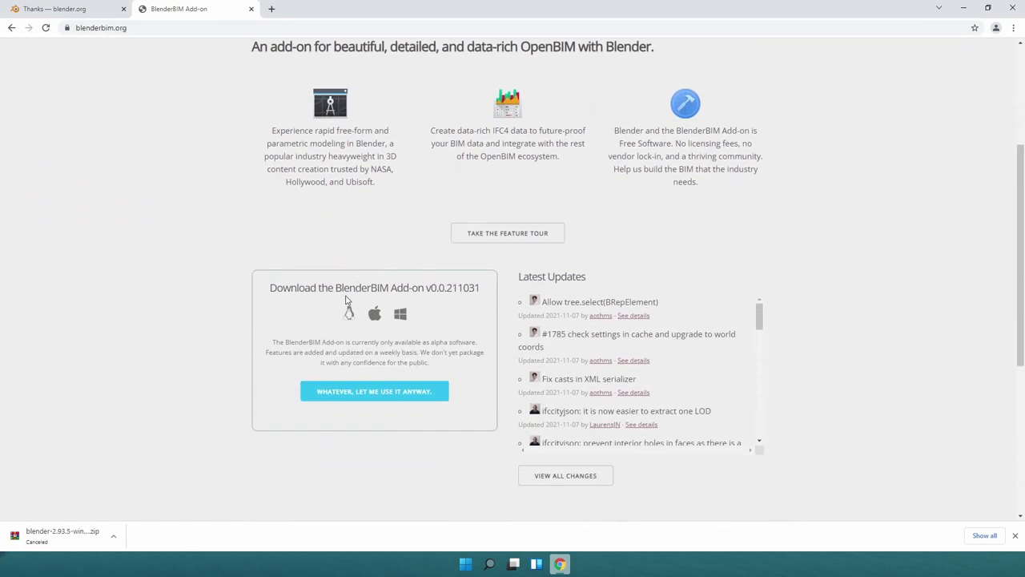
pyautogui.moveTo(335, 287); pyautogui.dragTo(470, 288)
pyautogui.click(437, 289)
pyautogui.click(467, 286)
pyautogui.hotkey('ctrl', 't')
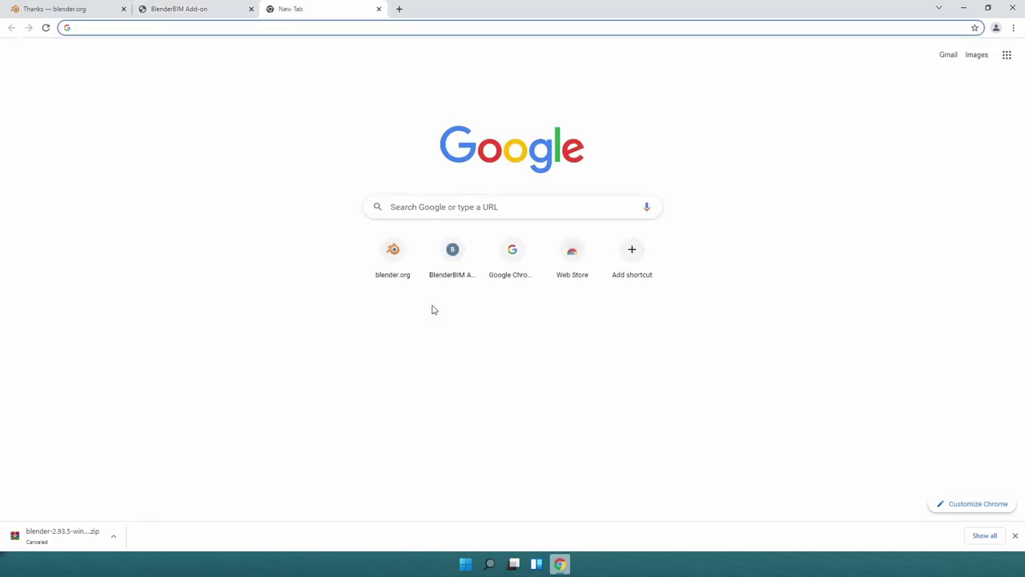
# Step: Search 'ifcopenshell github' and open the IfcOpenShell repository's full releases list
pyautogui.write('ifcop')
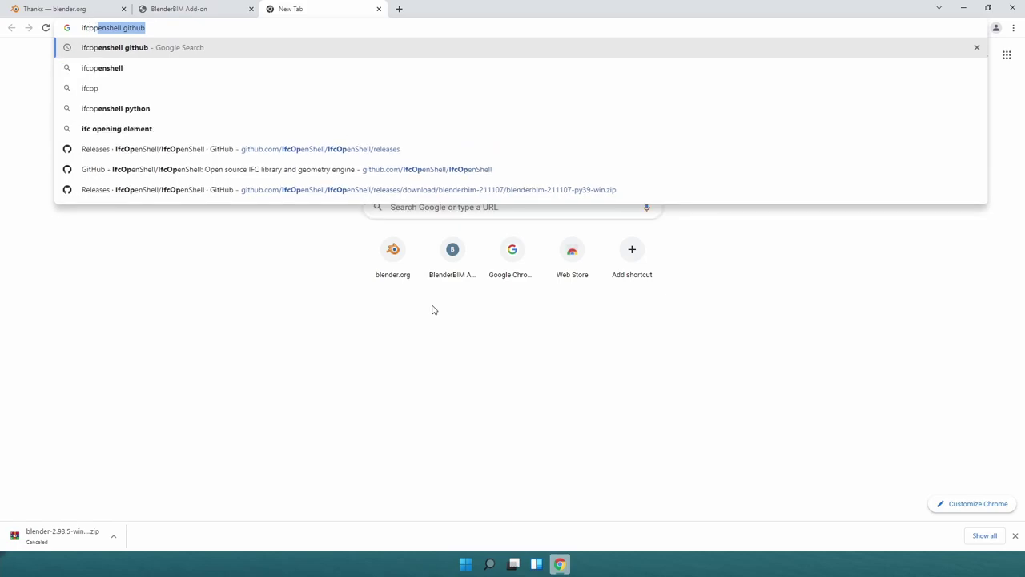
pyautogui.write('enshell')
pyautogui.press('Return')
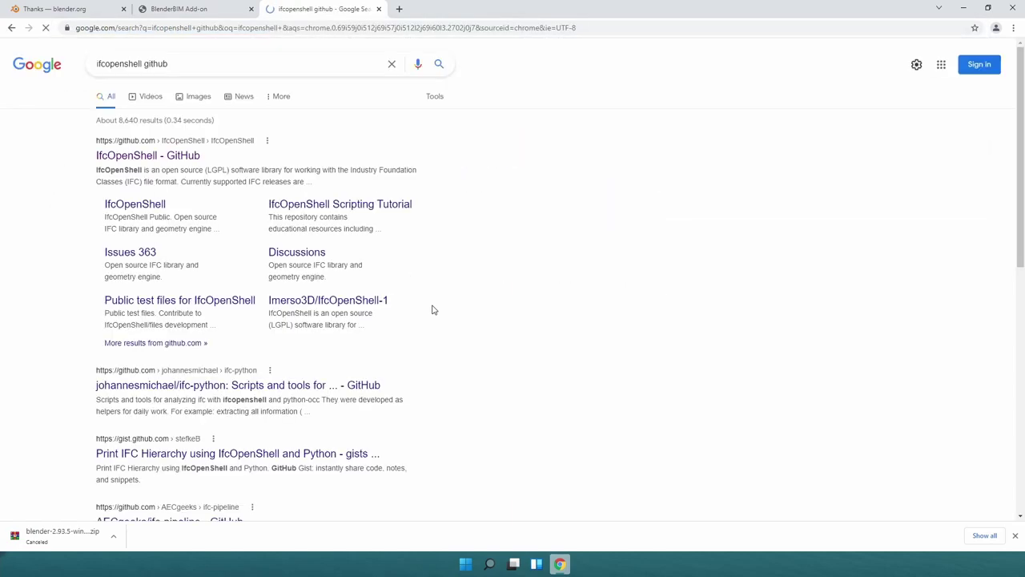
pyautogui.click(154, 157)
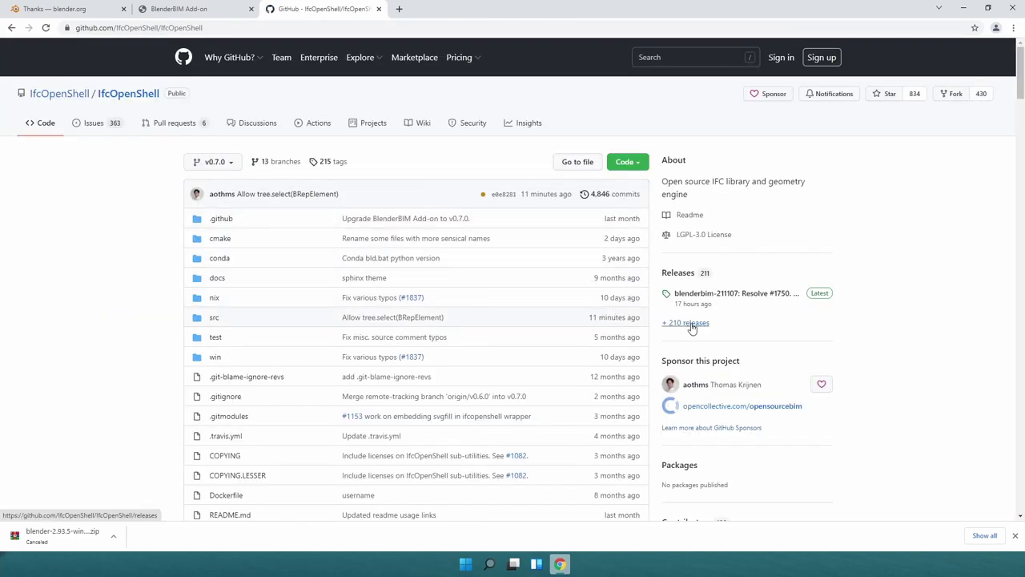
pyautogui.click(692, 326)
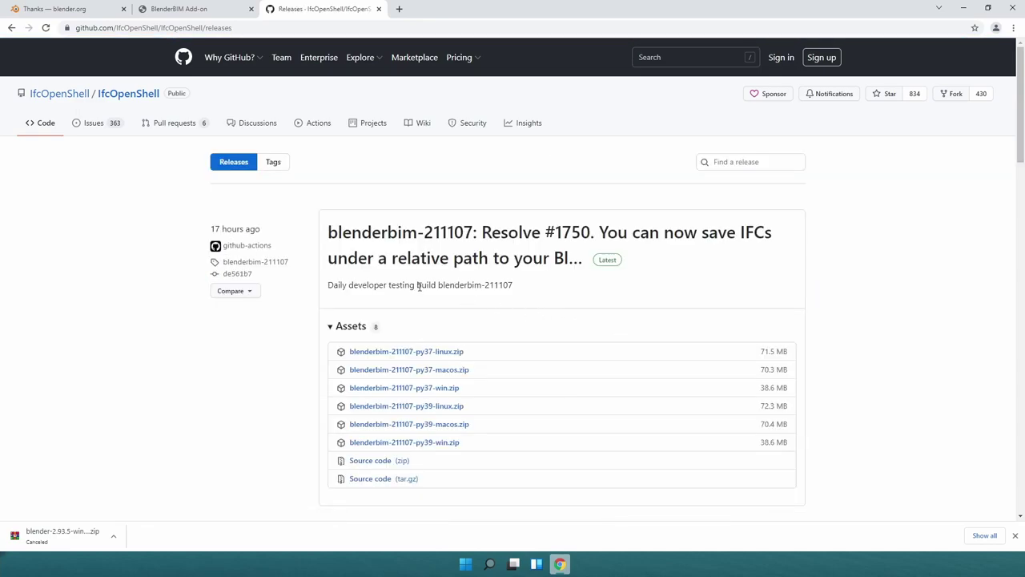
# Step: Start the blenderbim-211107-py39-win.zip download, then cancel it
pyautogui.scroll(-1, 492, 325)
pyautogui.moveTo(461, 390); pyautogui.dragTo(342, 391)
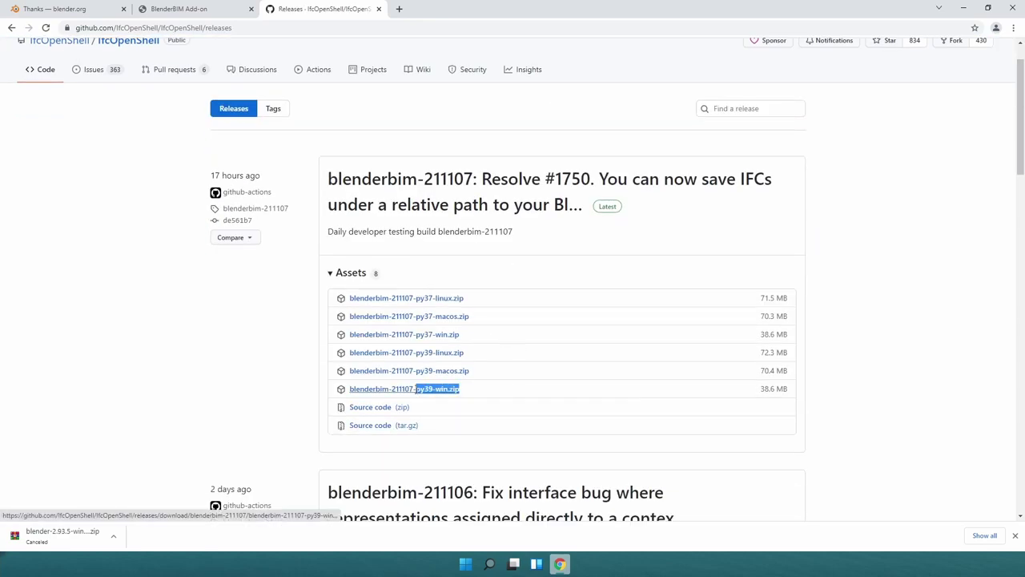
pyautogui.moveTo(461, 335); pyautogui.dragTo(330, 338)
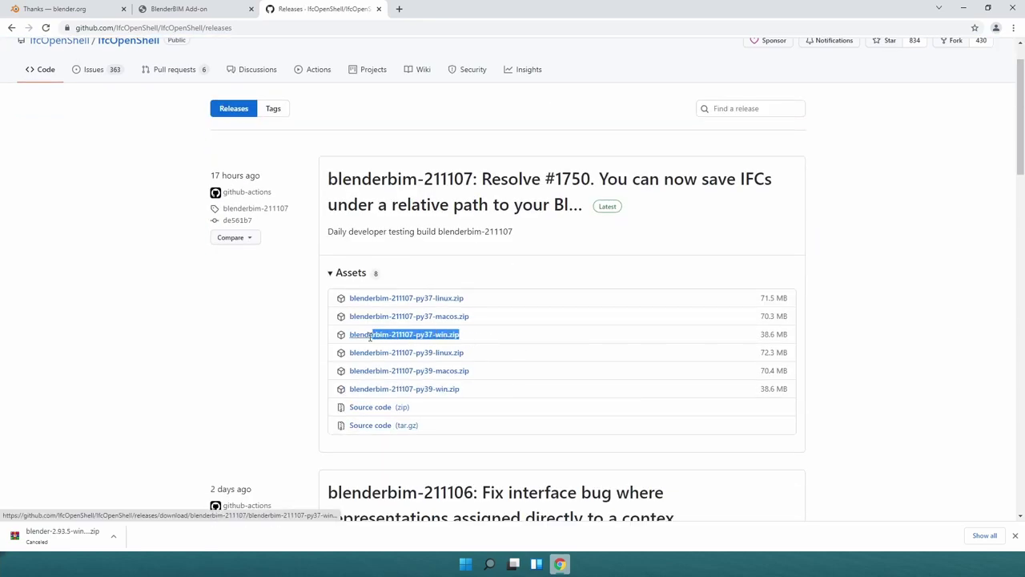
pyautogui.click(268, 346)
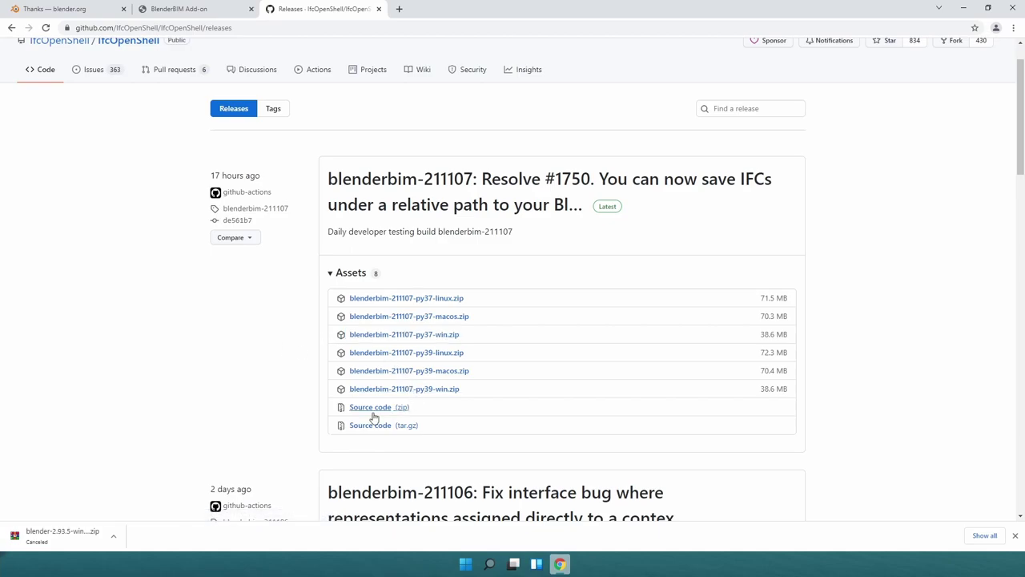
pyautogui.click(439, 390)
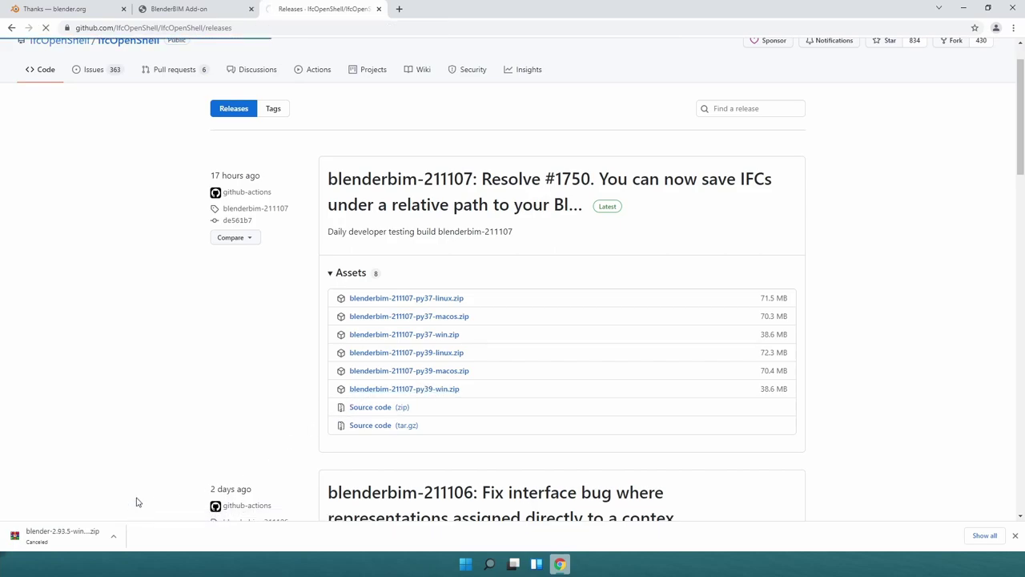
pyautogui.click(110, 539)
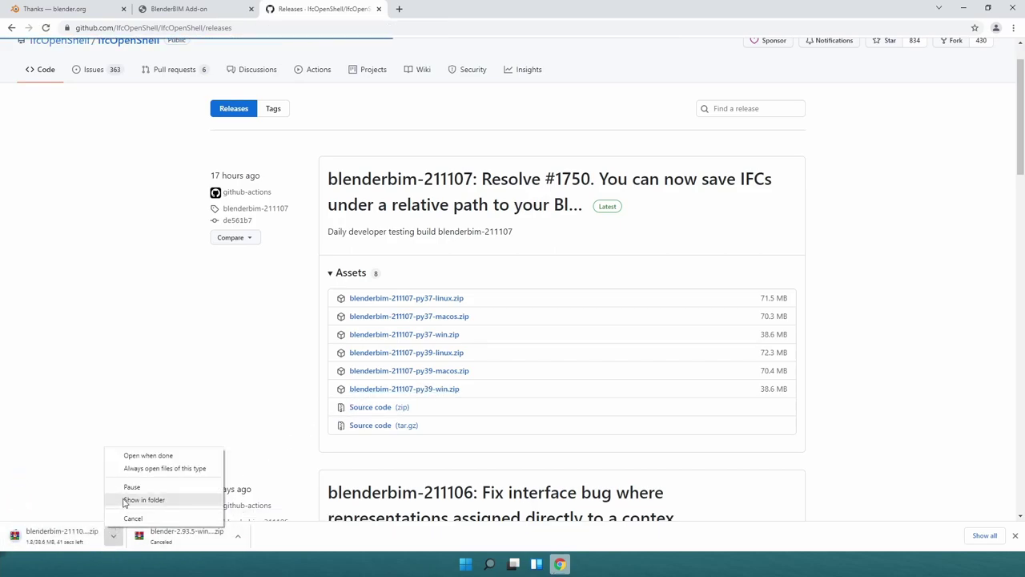
pyautogui.click(160, 518)
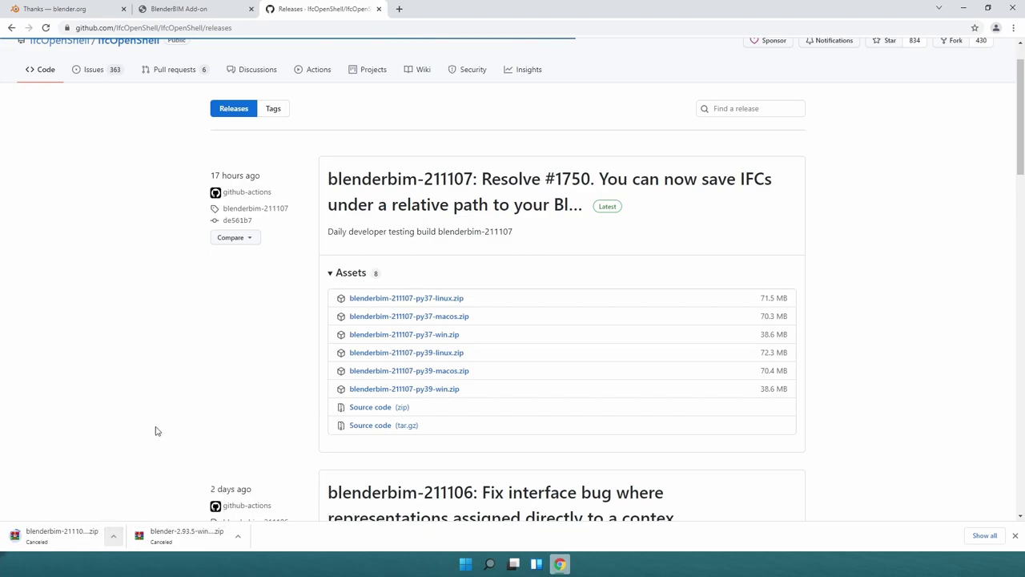
# Step: Launch Blender from the extracted blender-2.93.5-windows-x64 folder, then close it again
pyautogui.click(963, 7)
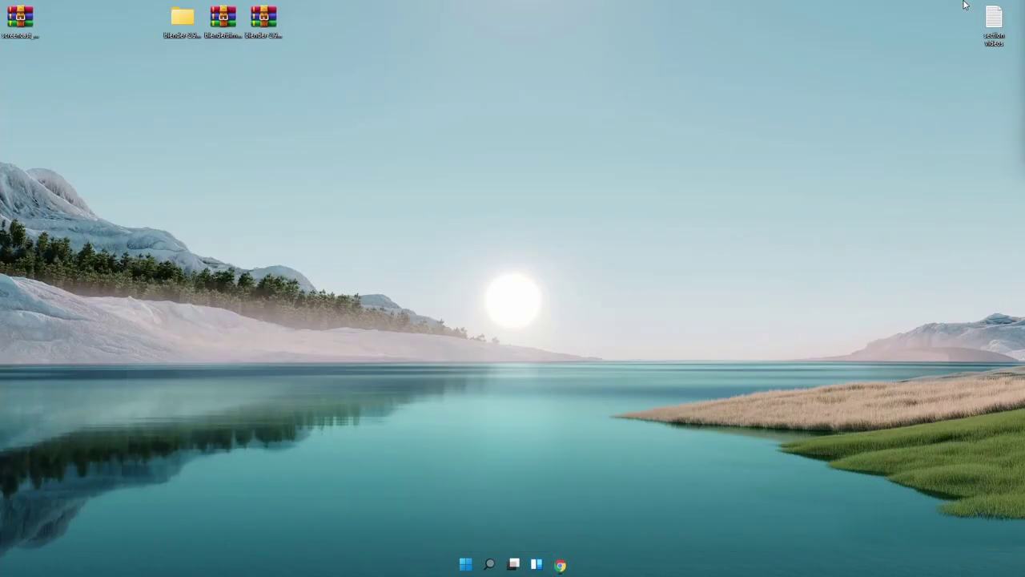
pyautogui.doubleClick(184, 22)
pyautogui.doubleClick(154, 96)
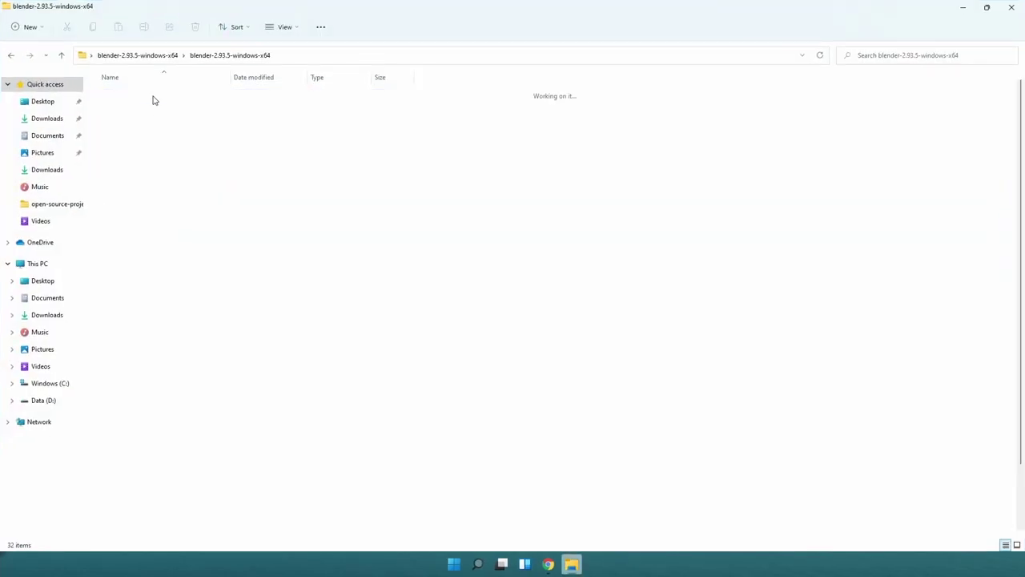
pyautogui.click(126, 210)
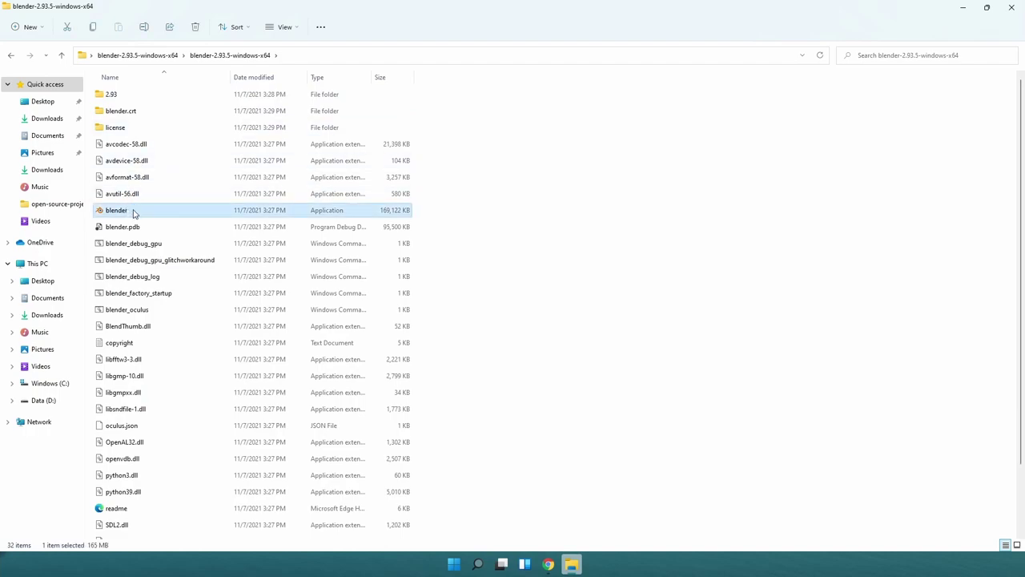
pyautogui.doubleClick(126, 210)
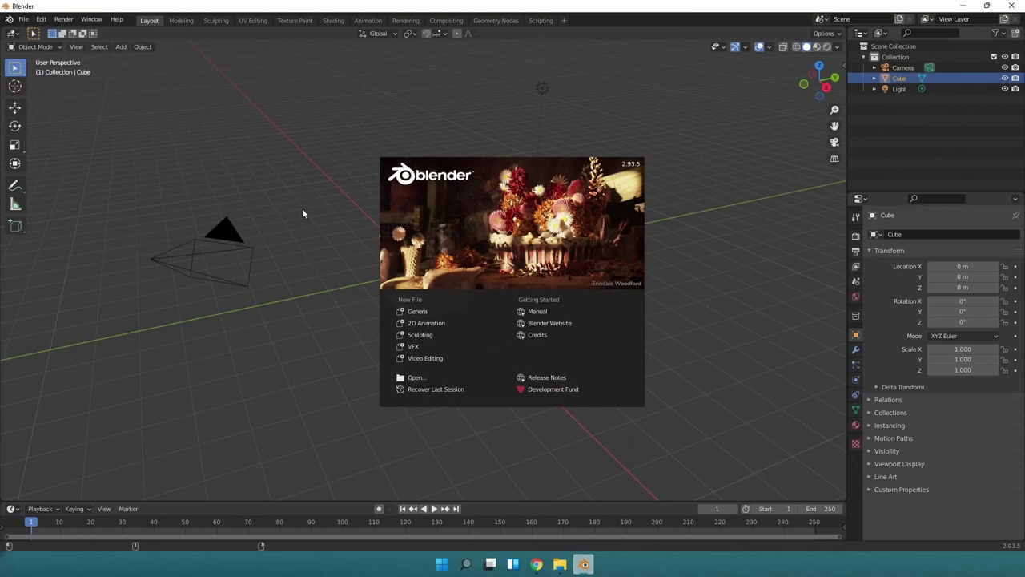
pyautogui.click(302, 209)
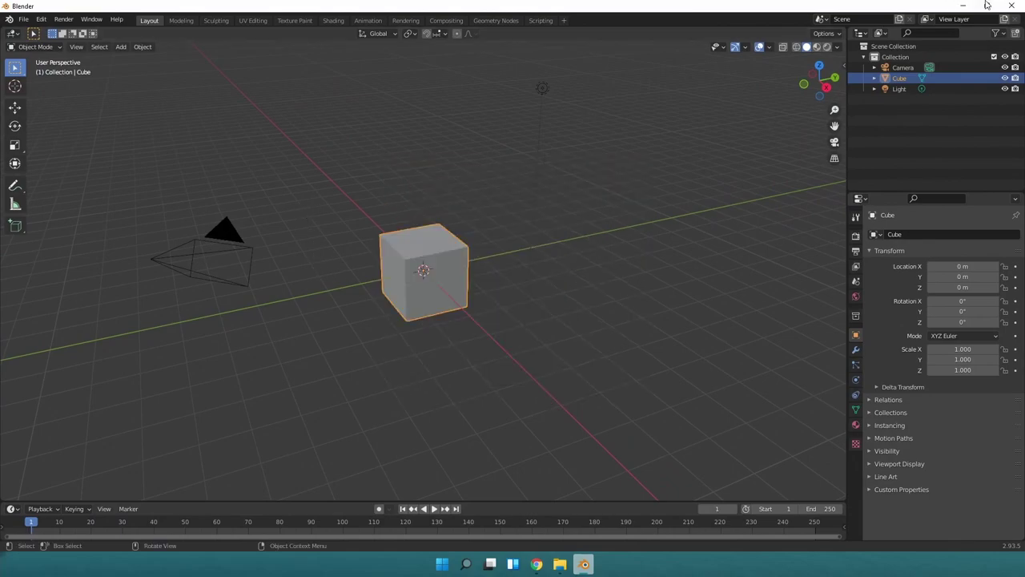
# Step: Open a command prompt in the Blender folder and start Blender with 'blender'
pyautogui.click(1011, 6)
pyautogui.click(586, 55)
pyautogui.write('cmd')
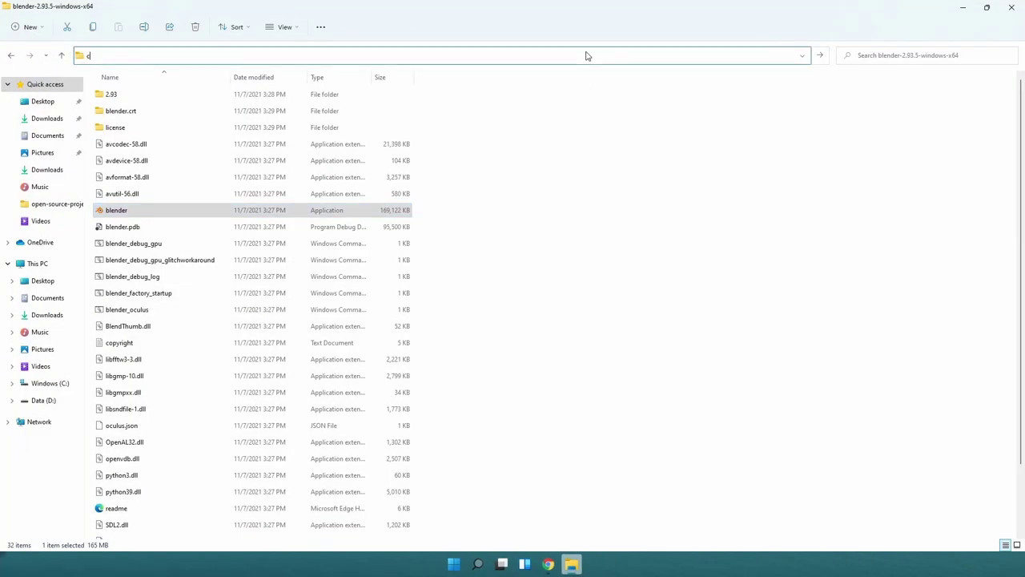
pyautogui.press('Return')
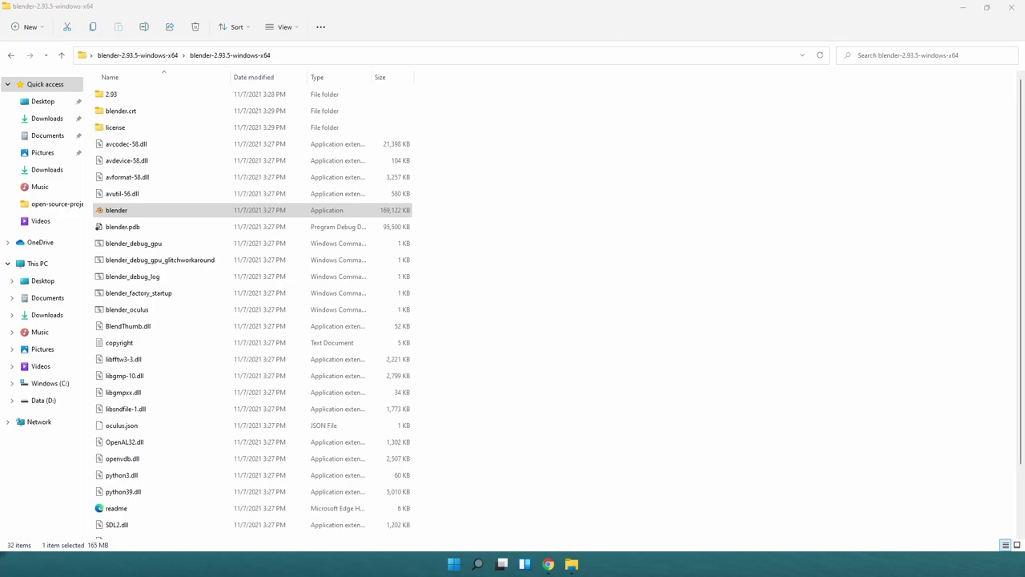
pyautogui.moveTo(929, 16); pyautogui.dragTo(525, 137)
pyautogui.write('blender')
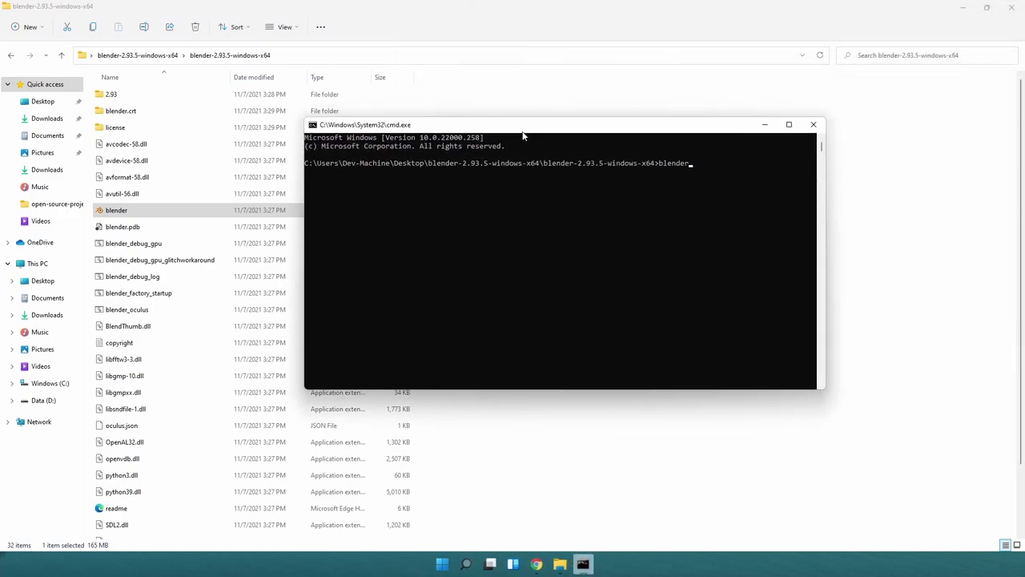
pyautogui.press('Return')
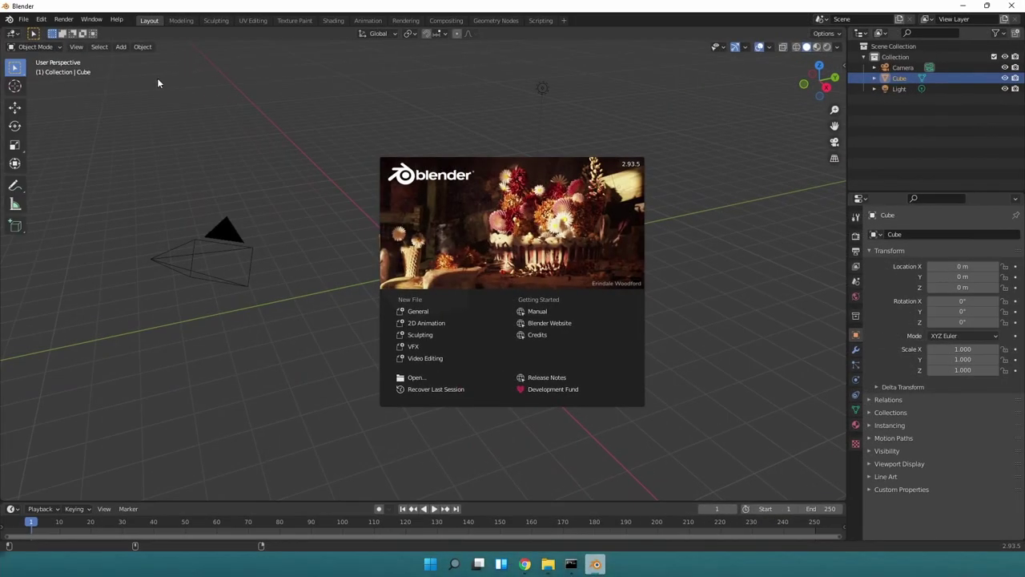
# Step: Install the BlenderBIM add-on from blenderbim-211106-py39-win.zip on the Desktop via Preferences > Add-ons
pyautogui.click(158, 82)
pyautogui.click(24, 20)
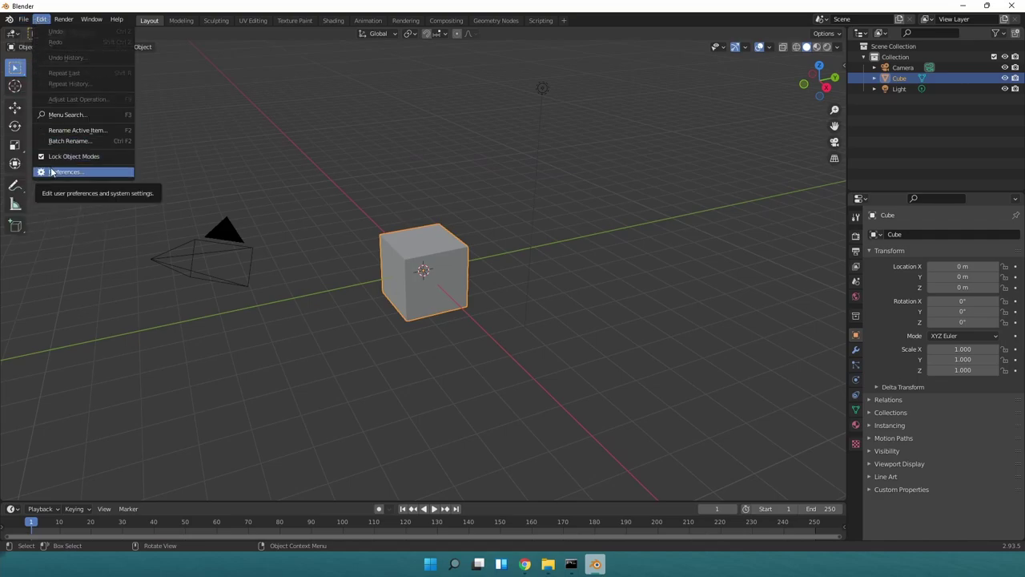
pyautogui.click(50, 169)
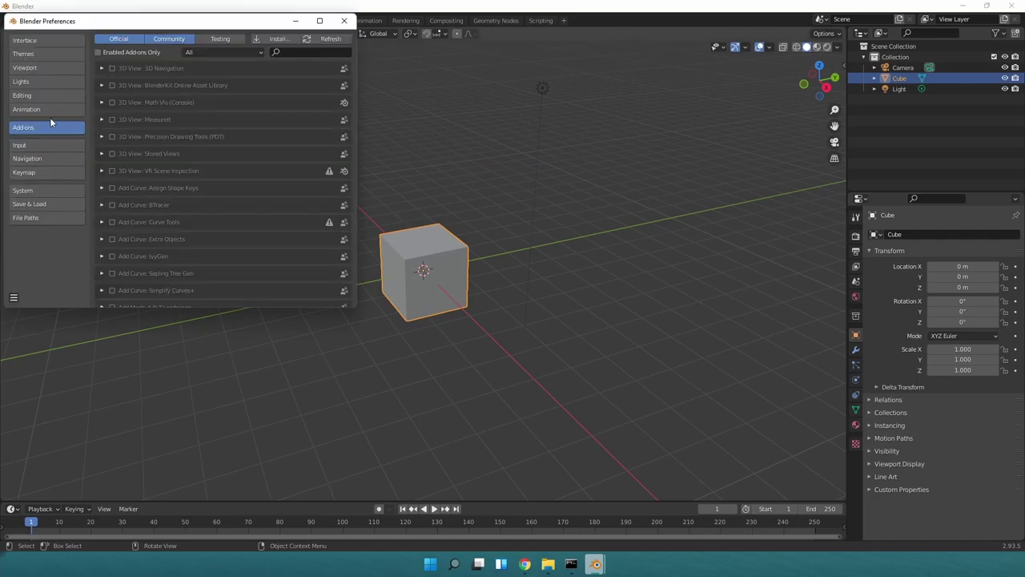
pyautogui.click(295, 51)
pyautogui.write('bim')
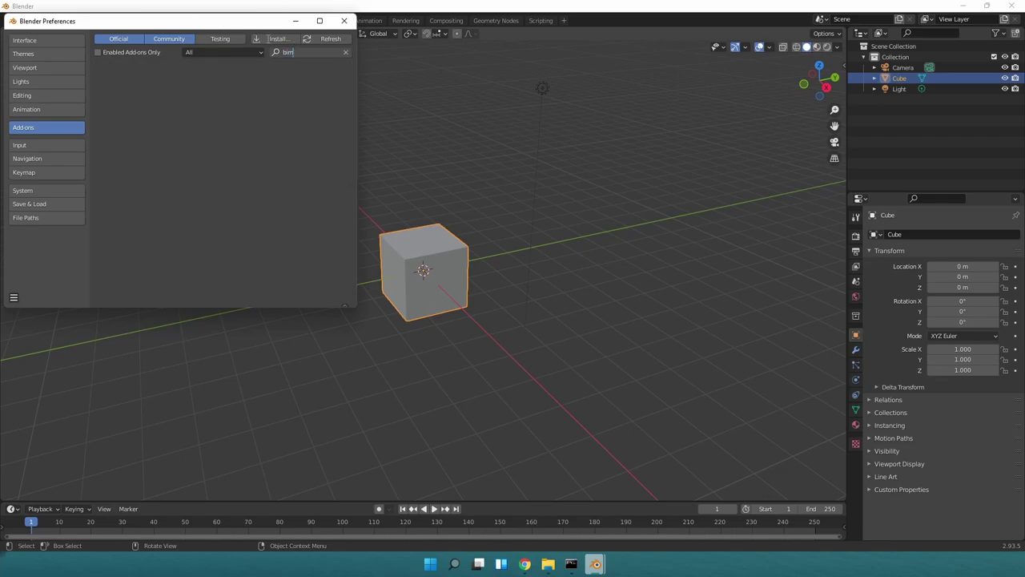
pyautogui.click(272, 38)
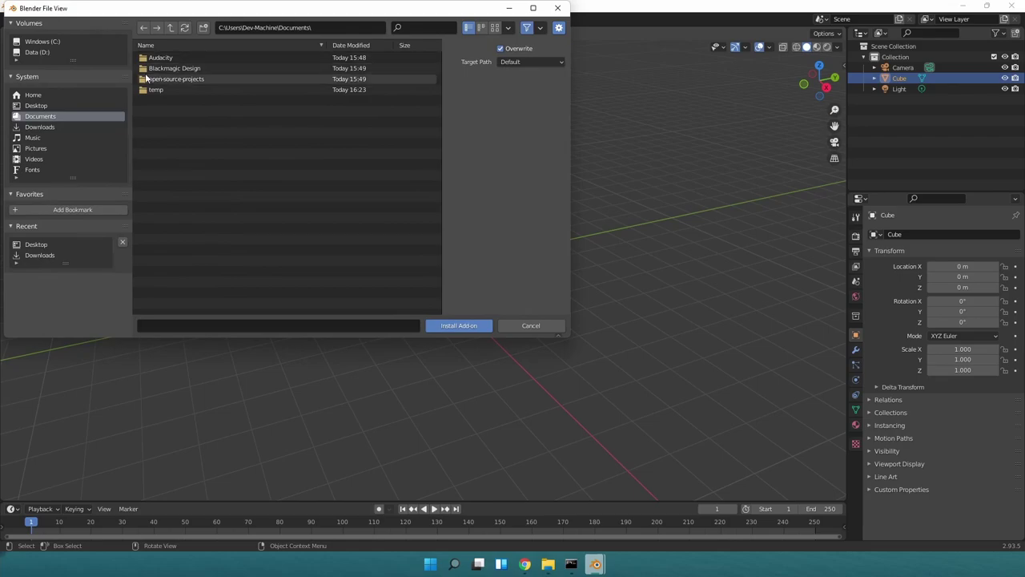
pyautogui.click(36, 244)
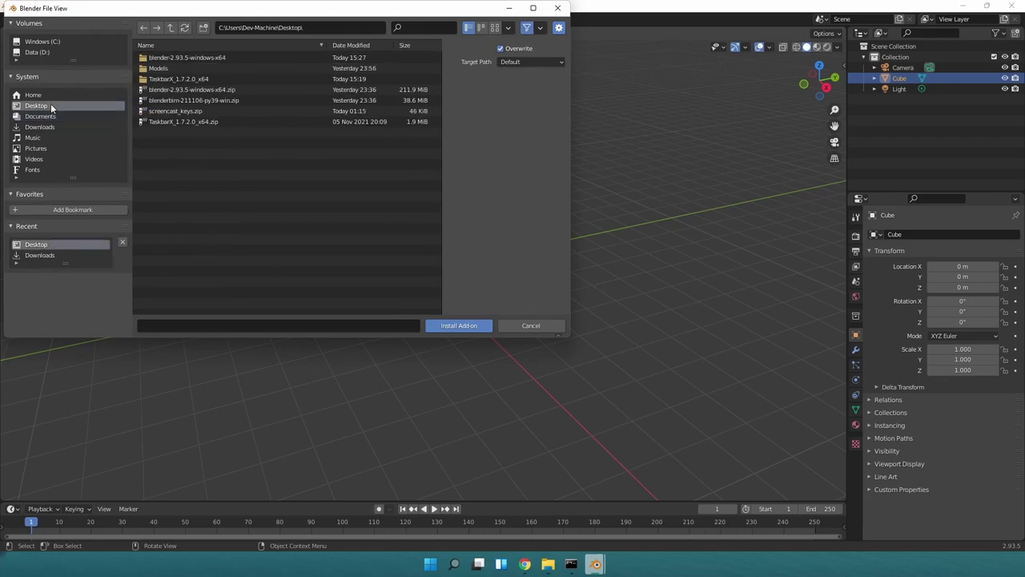
pyautogui.click(161, 100)
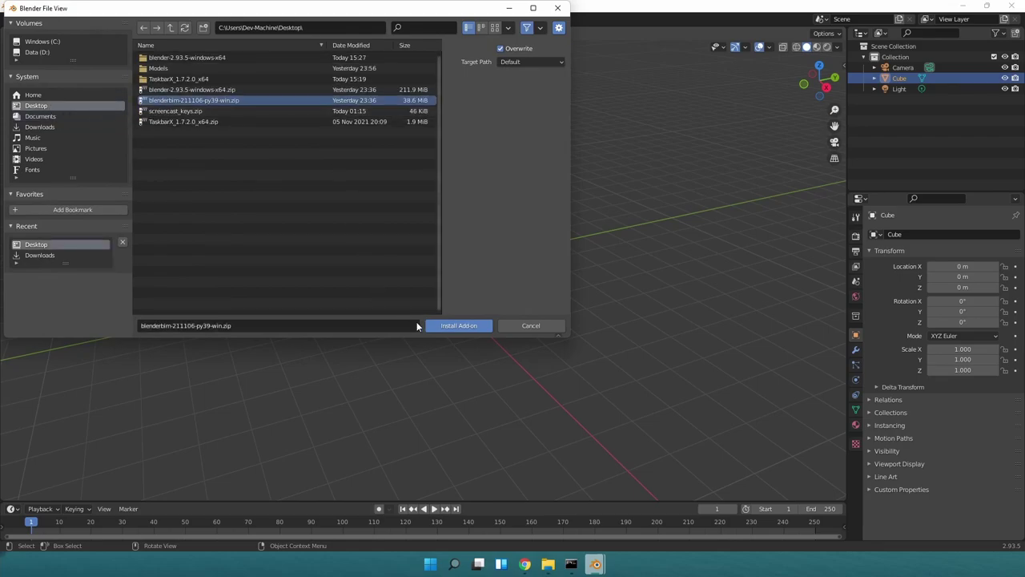
pyautogui.click(441, 325)
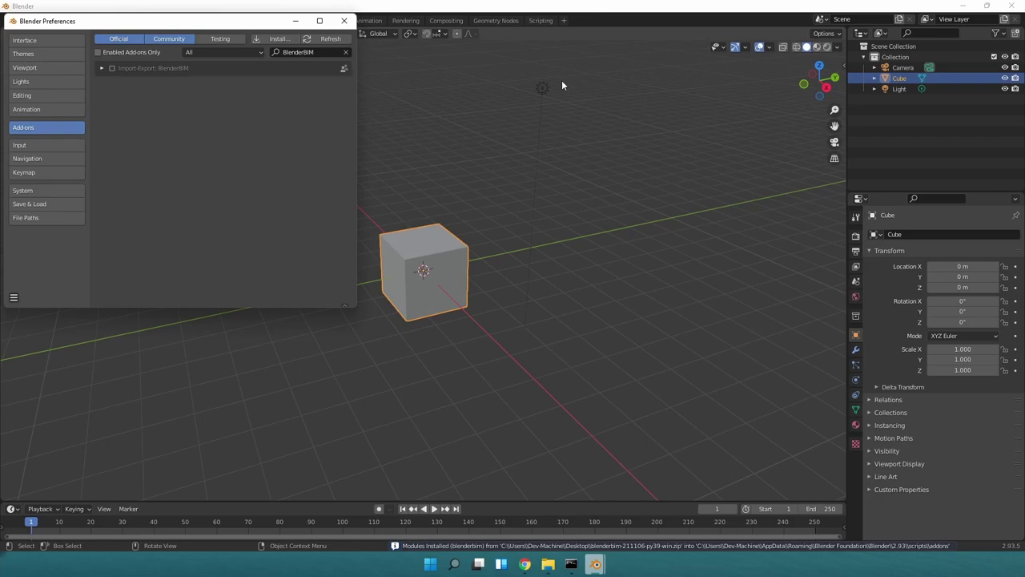
# Step: Close Preferences and create an IFC project from the Scene properties
pyautogui.click(344, 20)
pyautogui.click(855, 281)
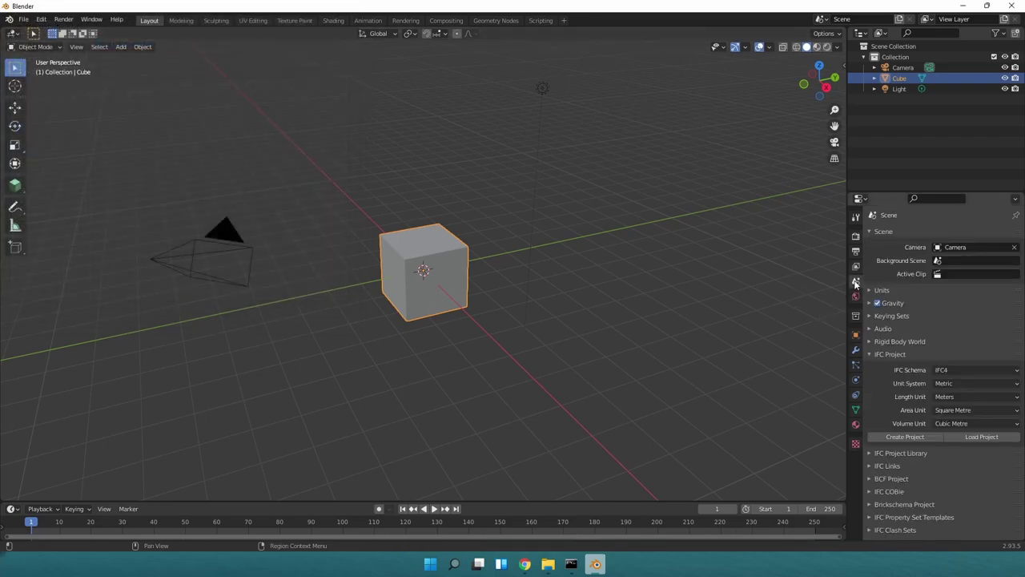
pyautogui.click(905, 436)
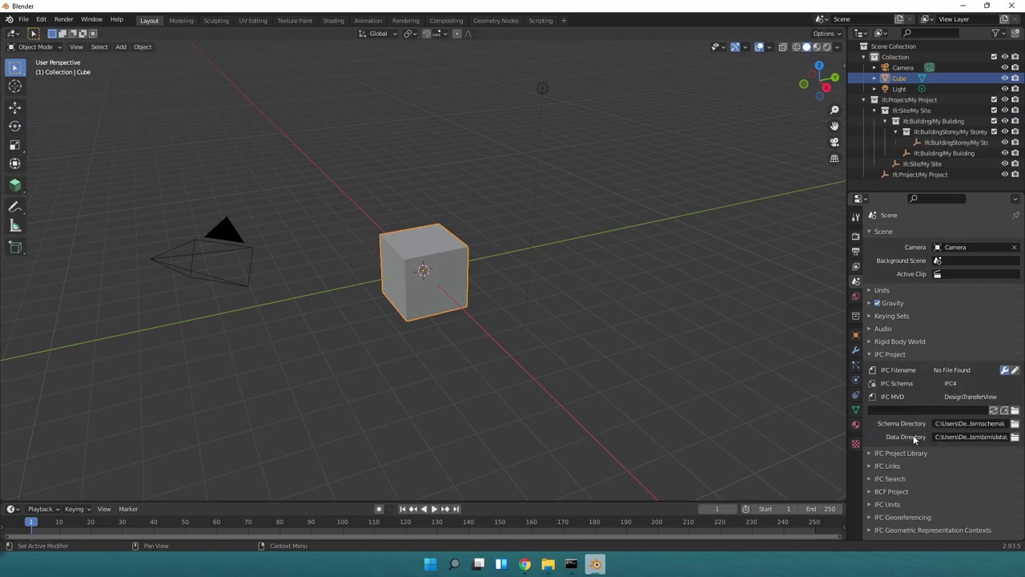
# Step: Assign the cube the IfcWall class and confirm it in Object properties
pyautogui.click(476, 196)
pyautogui.click(424, 255)
pyautogui.hotkey('shift', 'e')
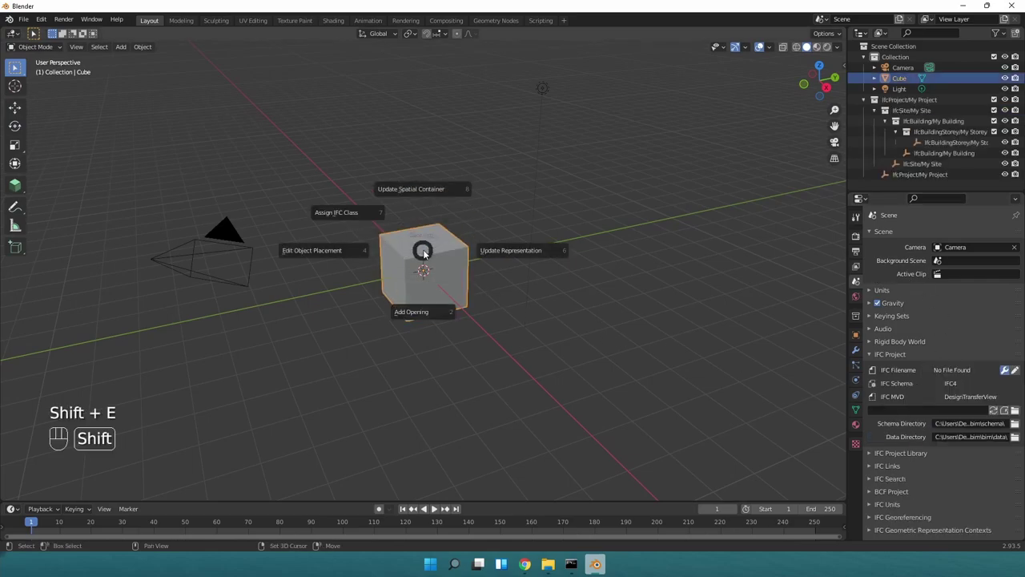
pyautogui.click(350, 211)
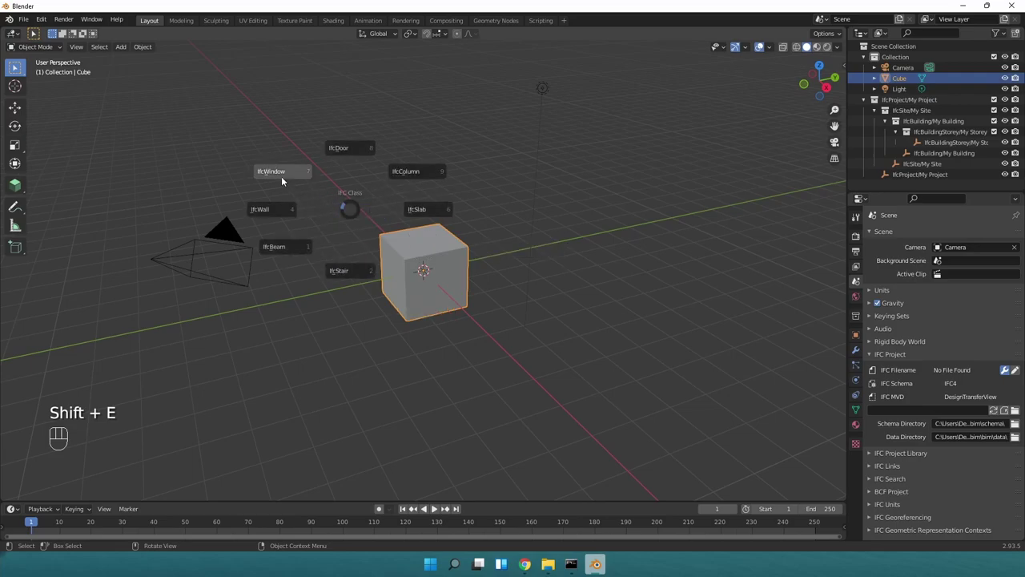
pyautogui.click(267, 206)
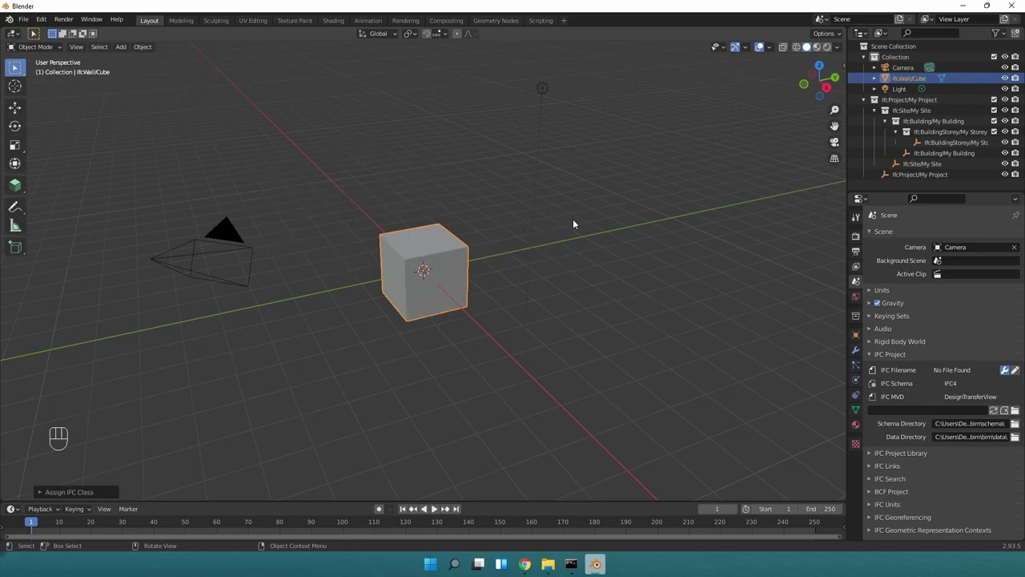
pyautogui.click(606, 237)
pyautogui.click(432, 256)
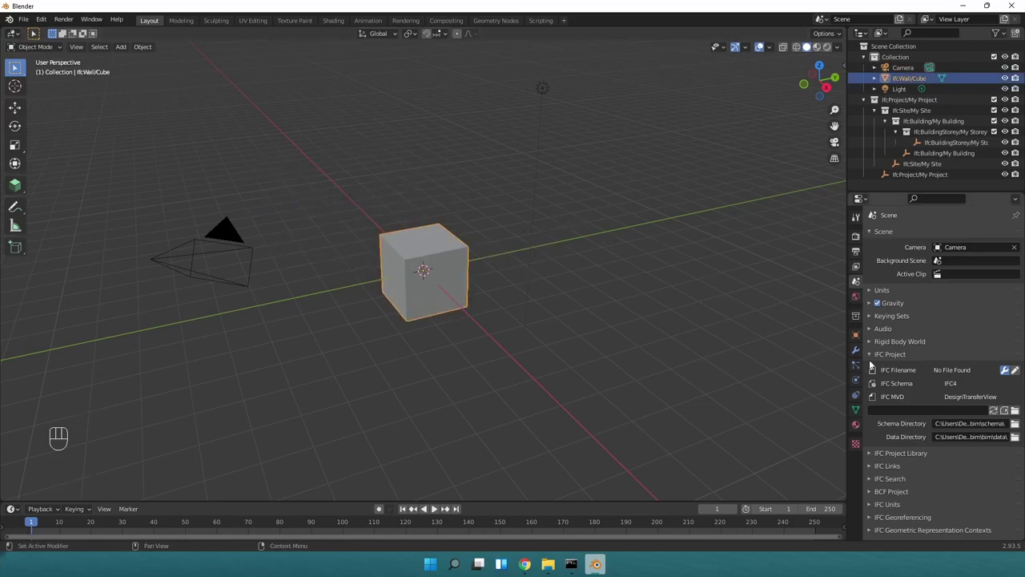
pyautogui.click(855, 334)
pyautogui.scroll(-3, 918, 393)
pyautogui.scroll(-2, 918, 393)
pyautogui.scroll(-2, 913, 395)
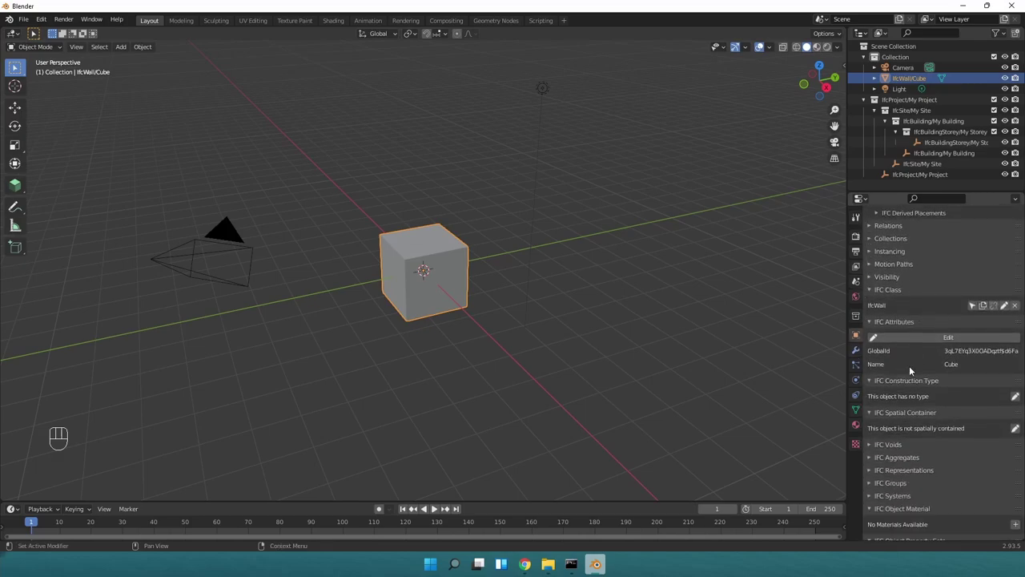
# Step: Run 'import ifcopenshell' in the Scripting workspace's Python console
pyautogui.click(541, 21)
pyautogui.write('import ifcopenshell')
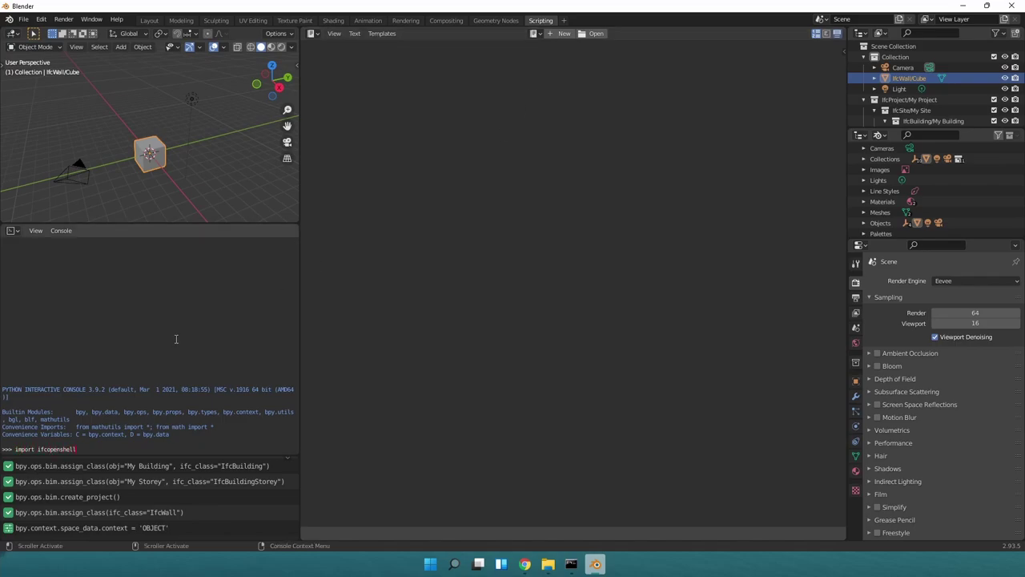
pyautogui.press('Return')
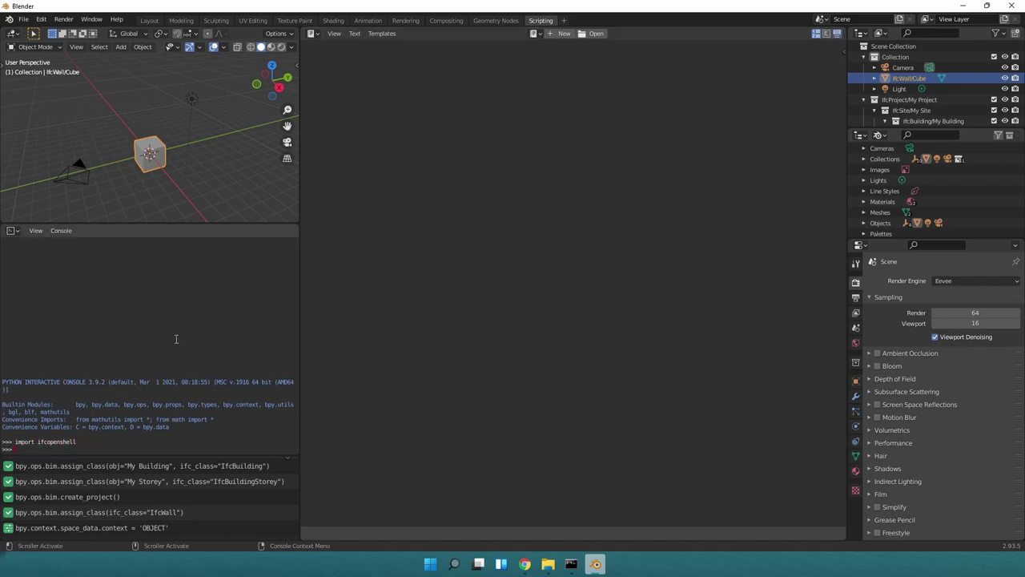
pyautogui.keyDown('ctrl'); pyautogui.scroll(2, 172, 339); pyautogui.keyUp('ctrl')
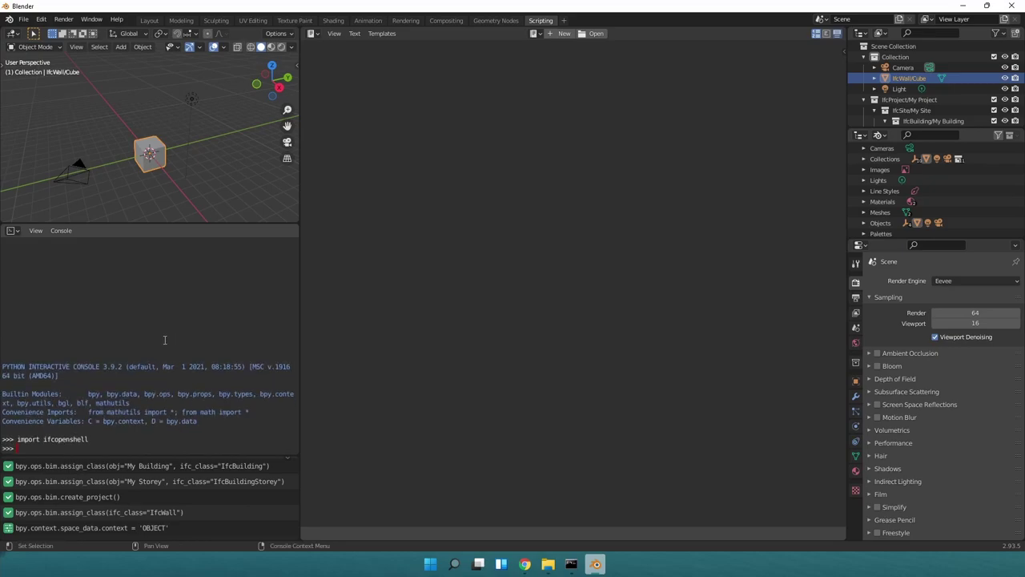